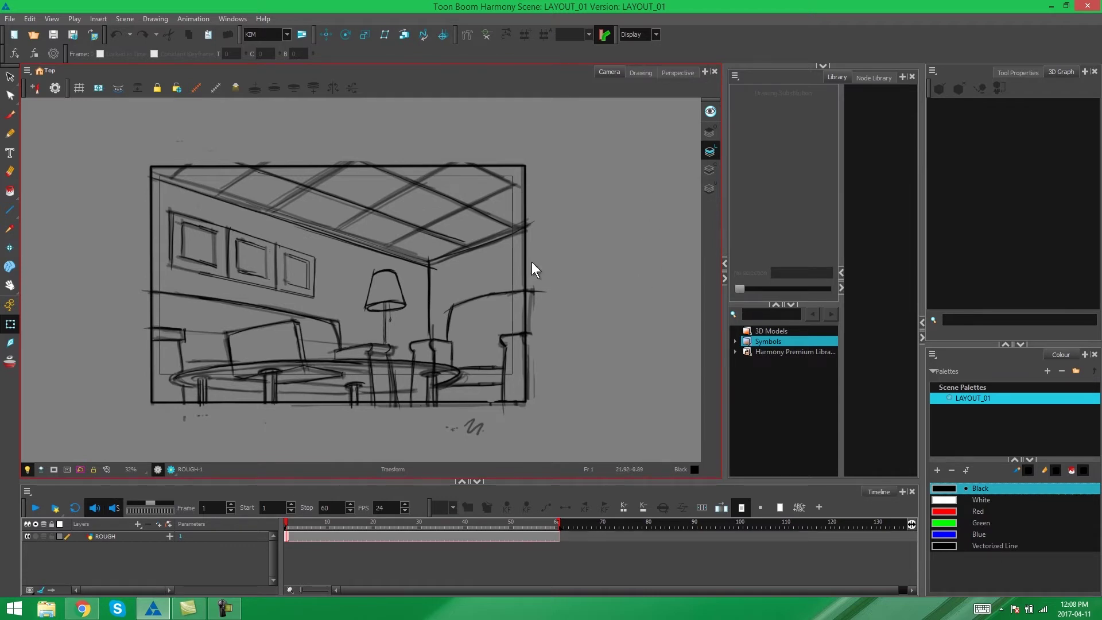
left_click(10, 19)
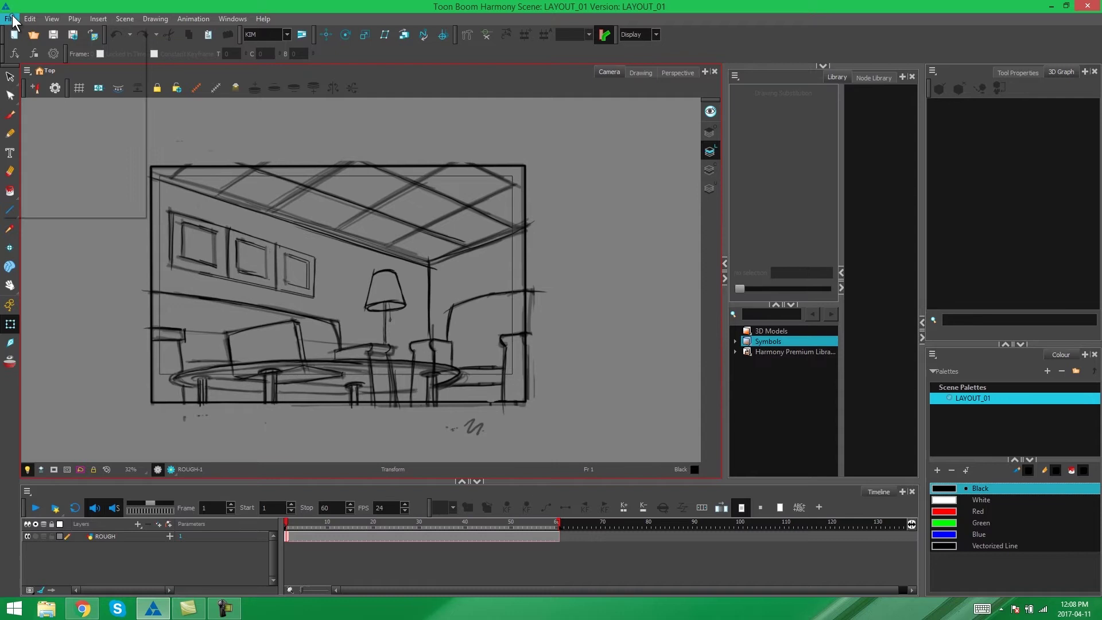
mouse_move(54, 174)
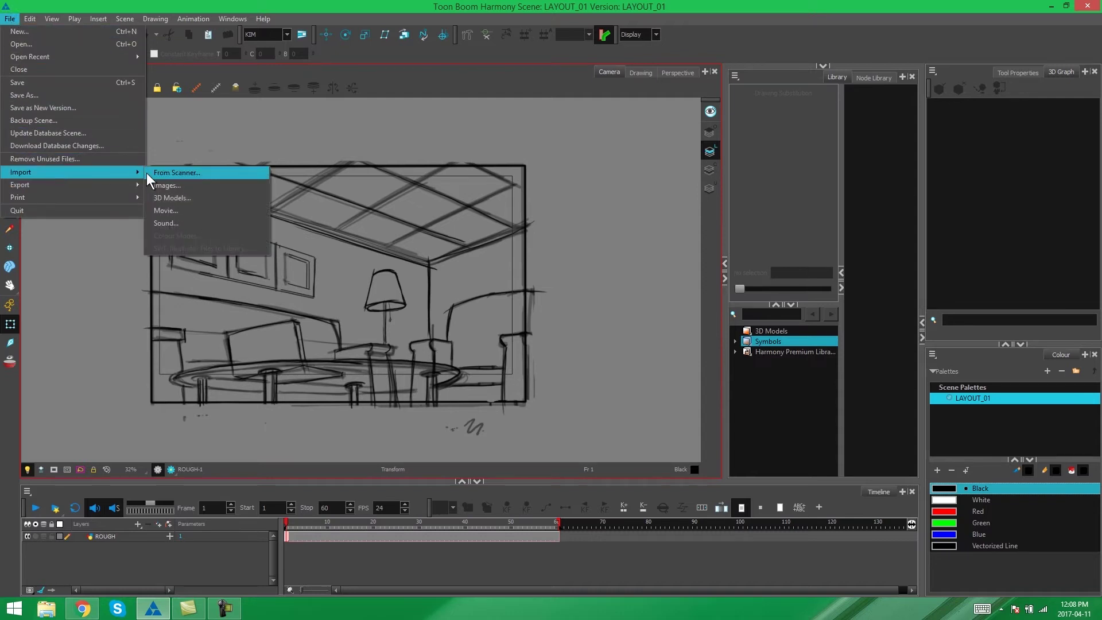
left_click(180, 186)
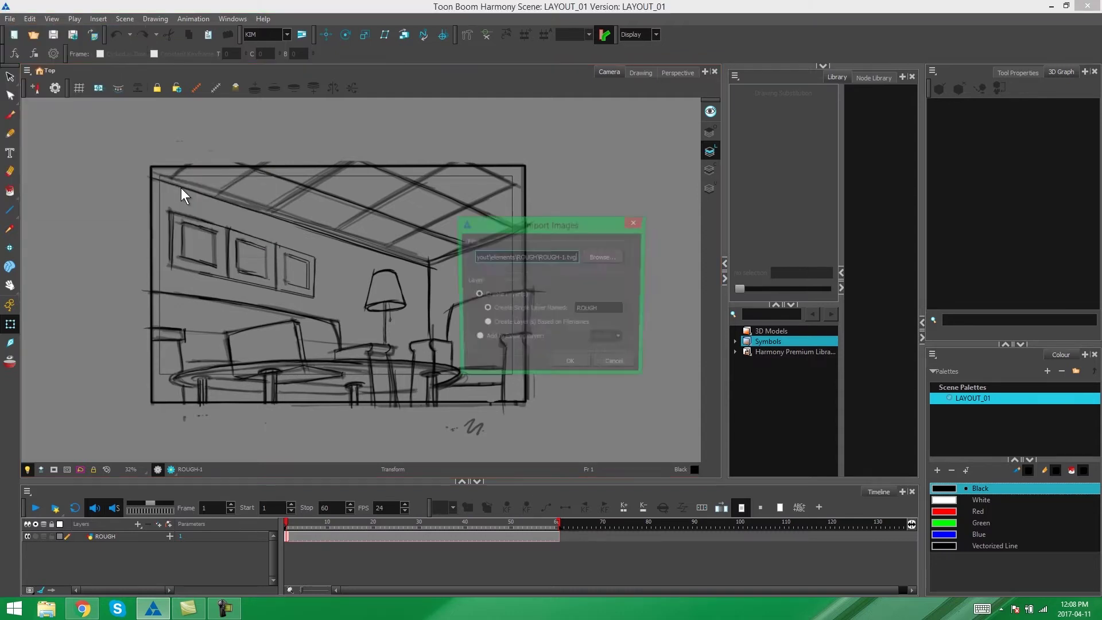
left_click(610, 256)
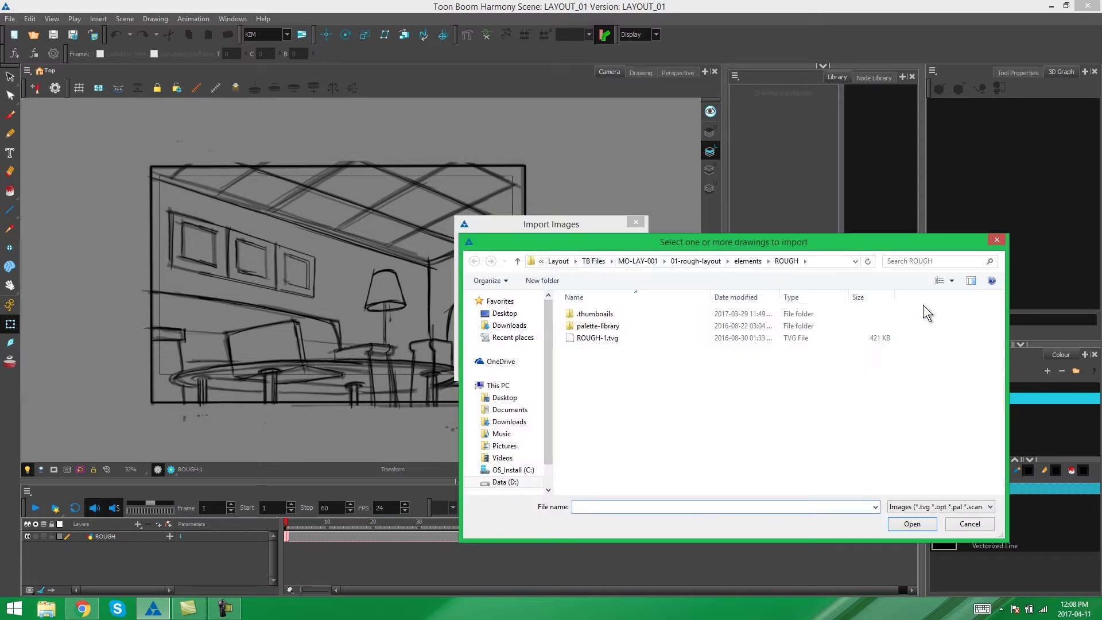
left_click(990, 507)
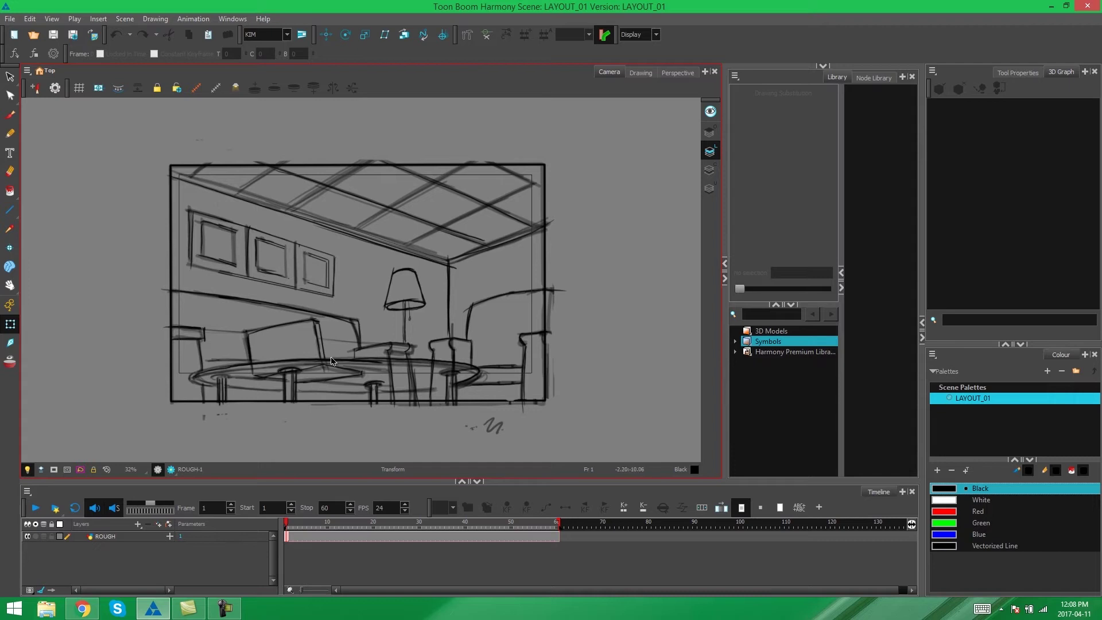
Add the Location_Design.tpl template from the Harmony Premium Library's Production Backgrounds folder to the scene.
left_click_drag(602, 239, 620, 231)
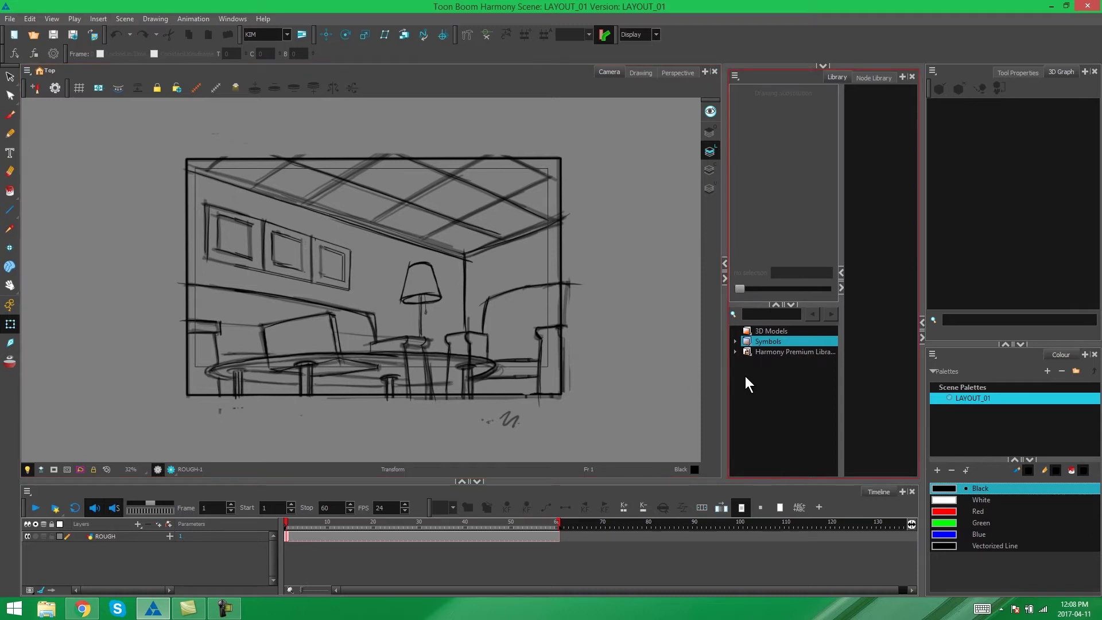
left_click(735, 352)
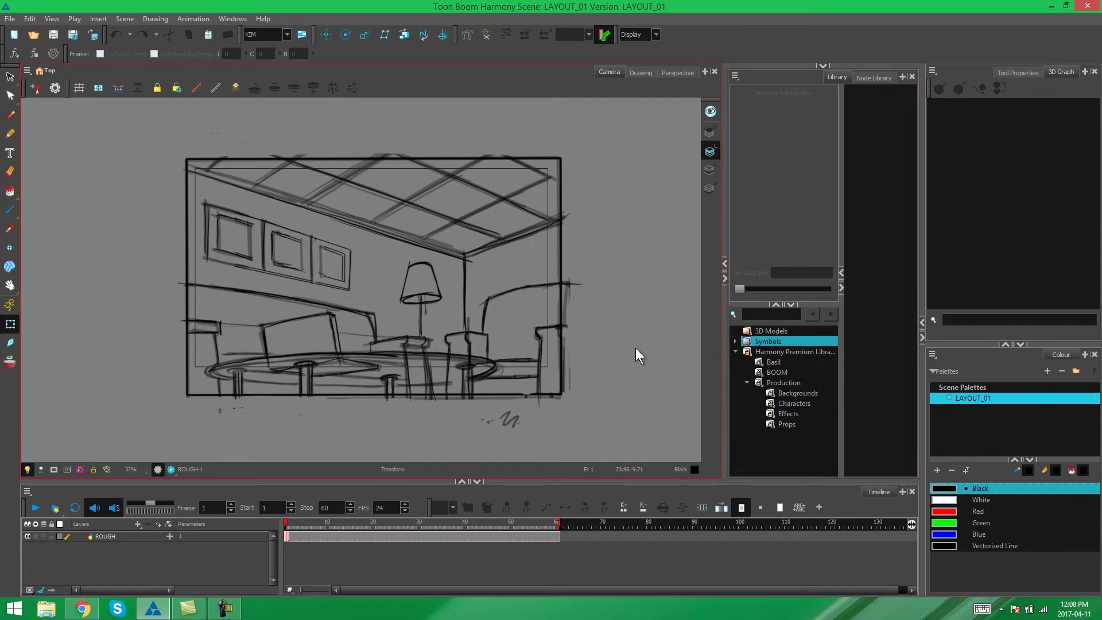
left_click(800, 395)
left_click_drag(842, 198, 802, 219)
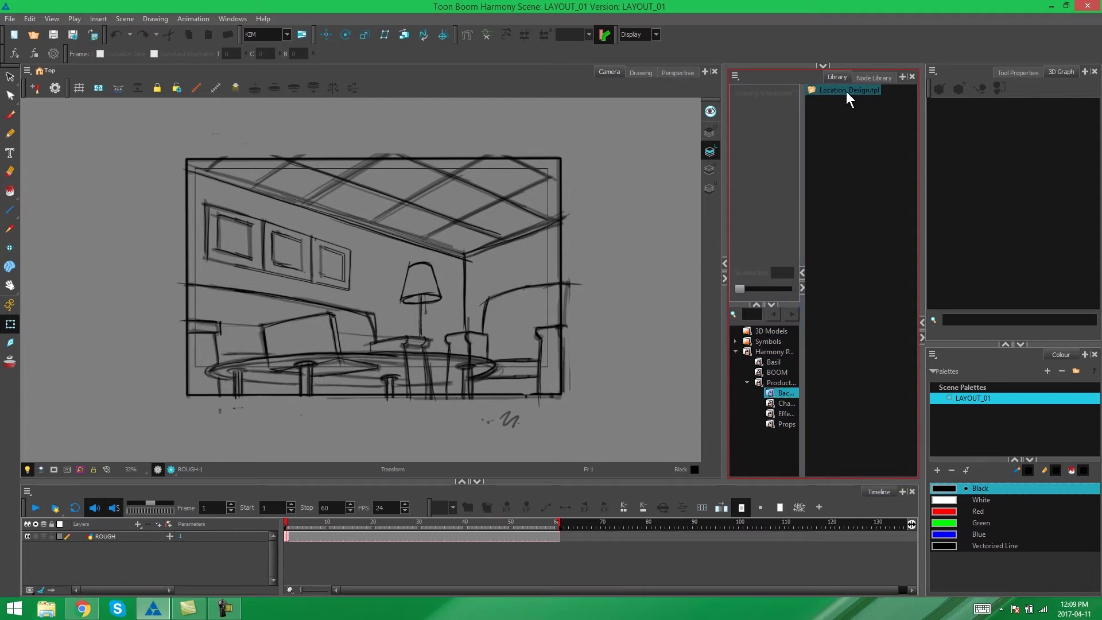
left_click_drag(844, 89, 263, 230)
Move the location design artwork beside the rough layout, outside the camera frame, and turn off the camera light table.
left_click_drag(173, 287, 172, 287)
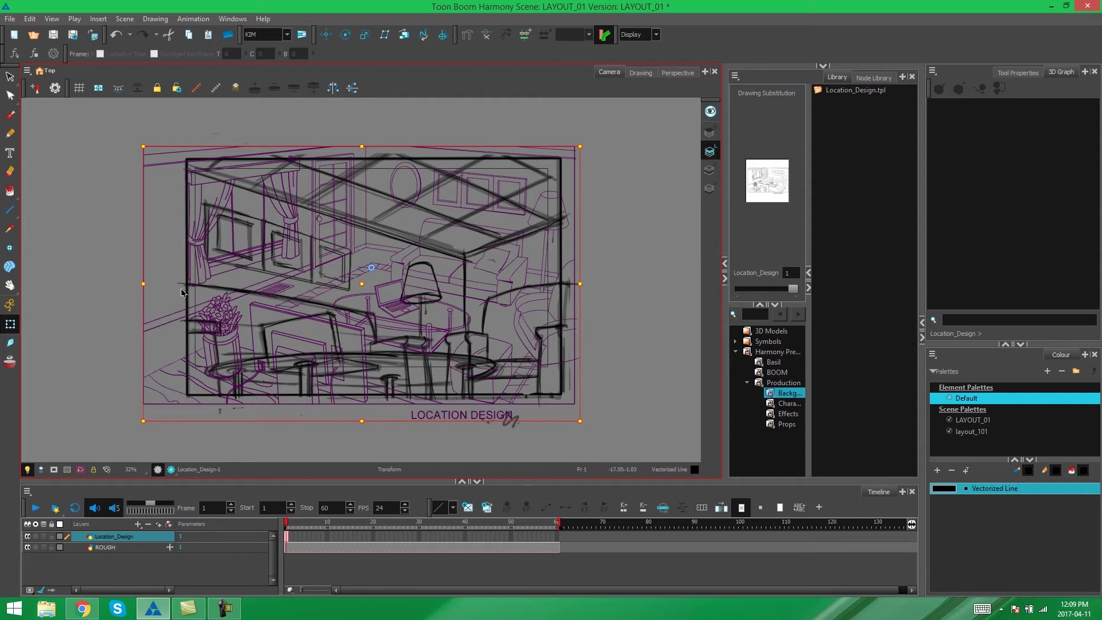
left_click(11, 77)
mouse_move(378, 139)
left_mouse_down()
mouse_move(254, 413)
mouse_move(548, 418)
mouse_move(574, 178)
mouse_move(170, 158)
mouse_move(118, 332)
mouse_move(370, 296)
mouse_move(168, 283)
mouse_move(68, 301)
left_mouse_up()
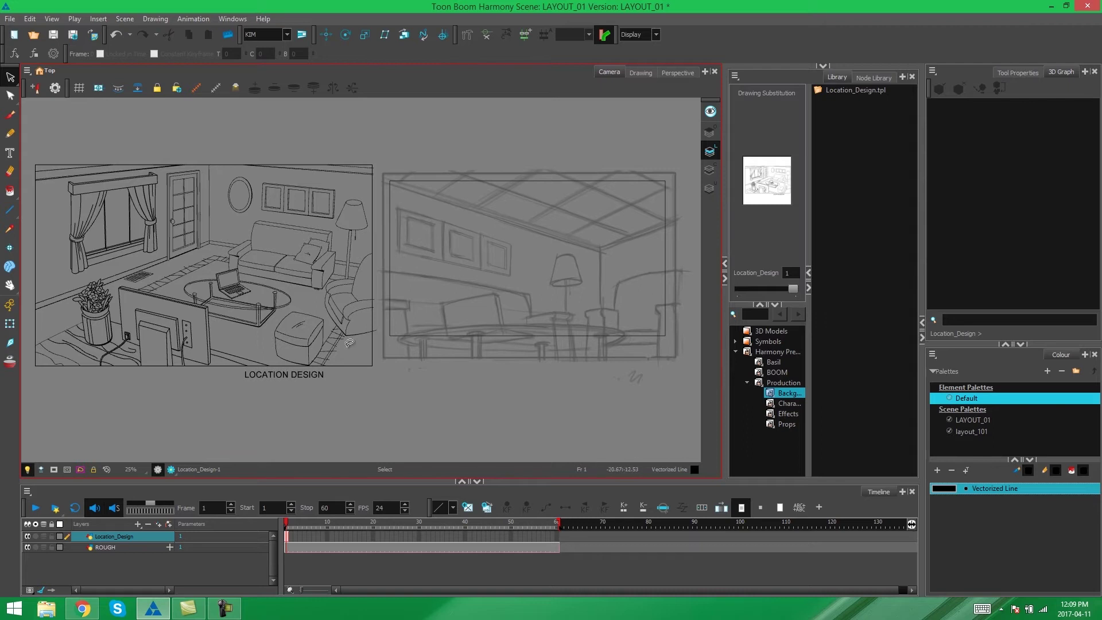
left_click(27, 469)
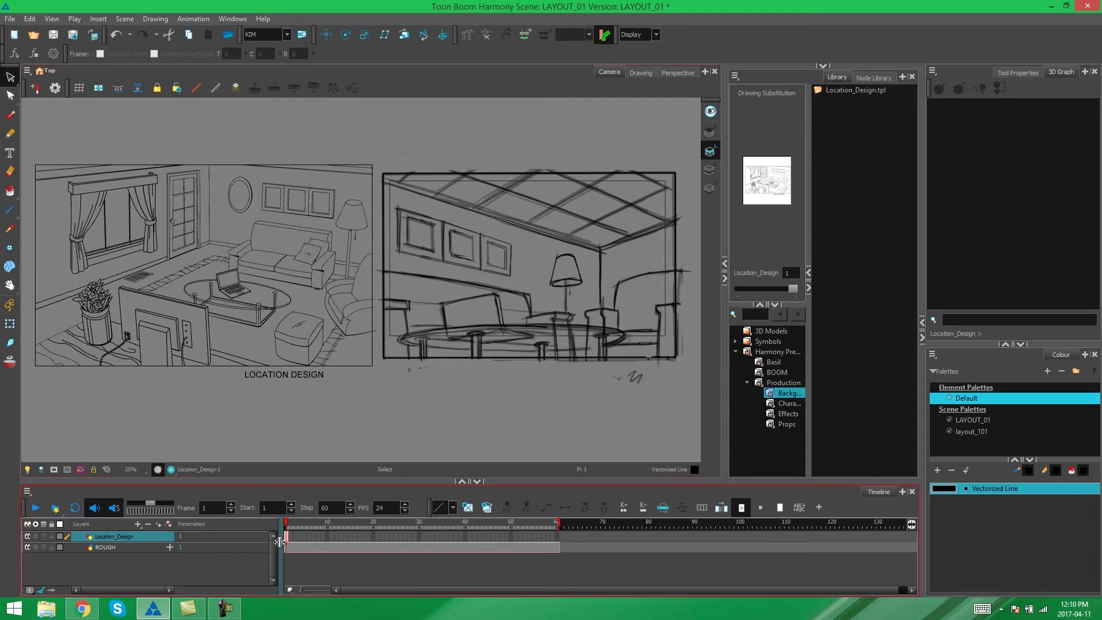
Extend the Location_Design drawing's exposure to frame 60 and lock both the Location_Design and ROUGH layers.
left_click(556, 536)
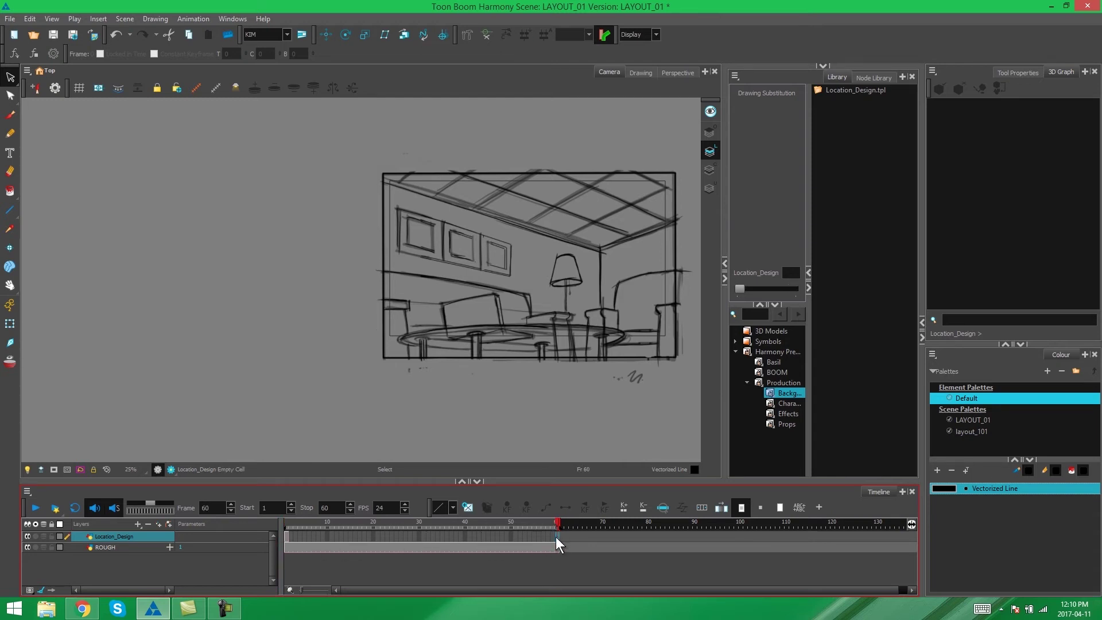
key("F5")
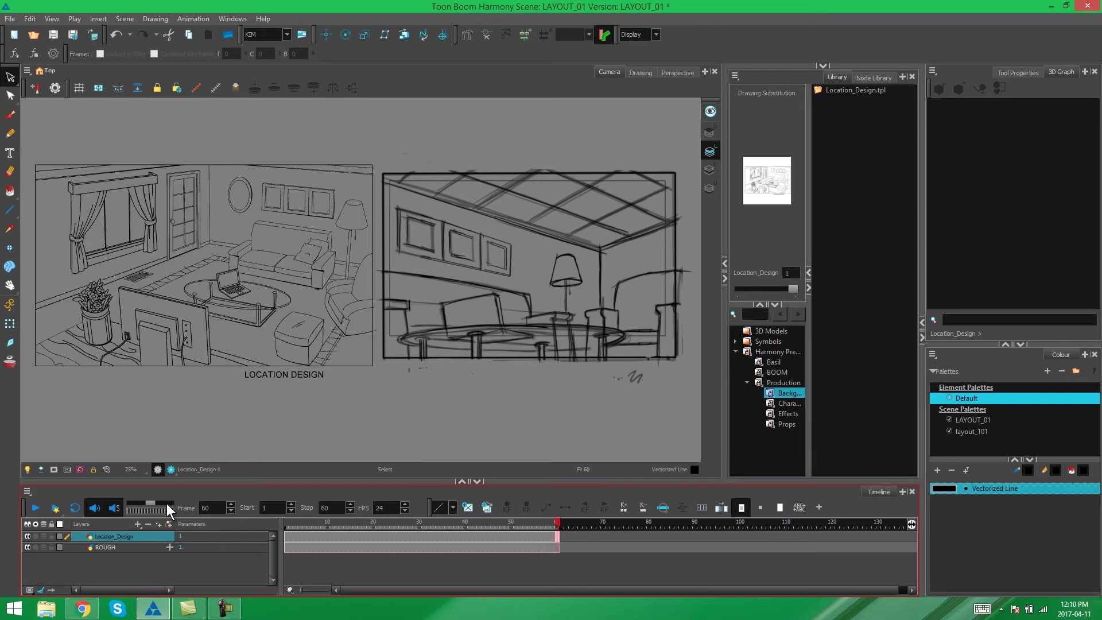
left_click(53, 536)
left_click(52, 547)
Add a new vector drawing layer named CLEAN.
left_click(139, 523)
left_click(168, 525)
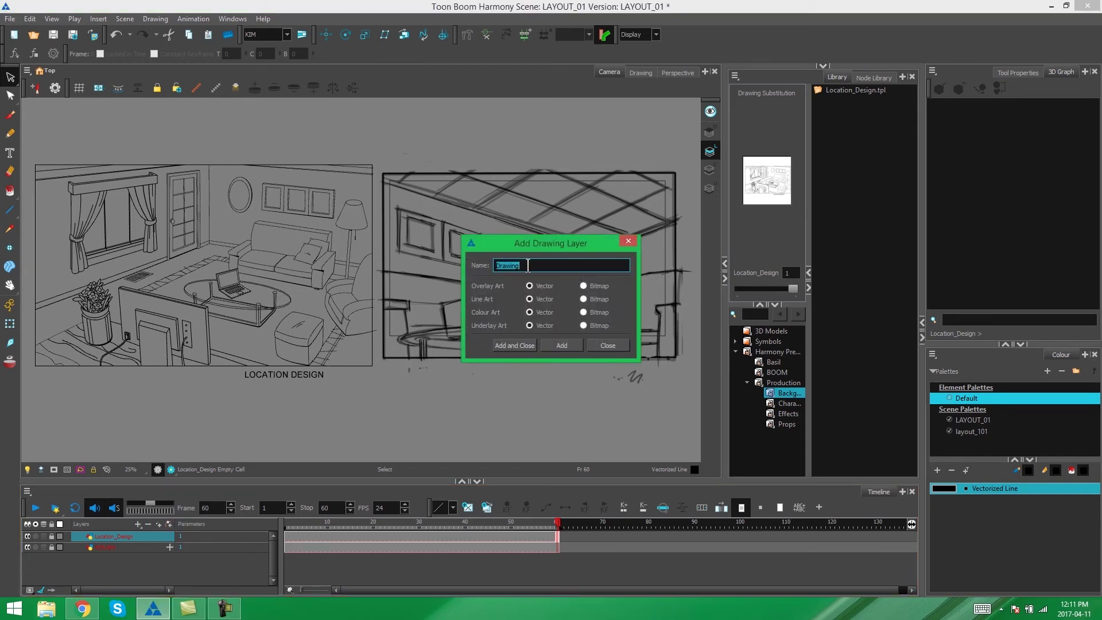
type("CLEAN")
left_click(513, 345)
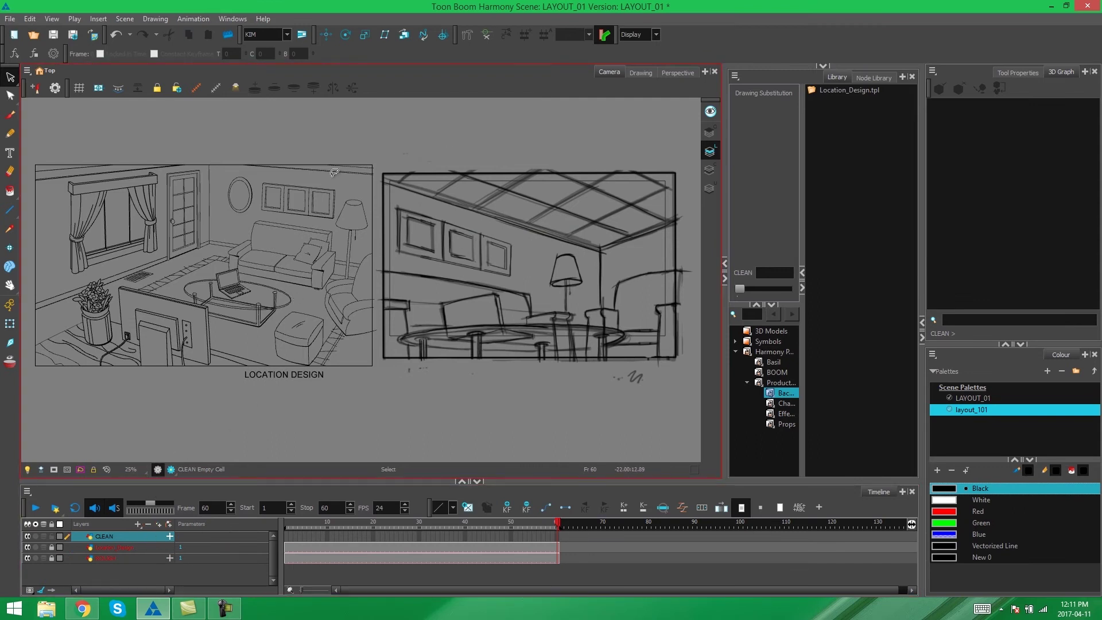
Switch to the Drawing view, show its Drawing View toolbar and enable the light table there.
left_click(641, 73)
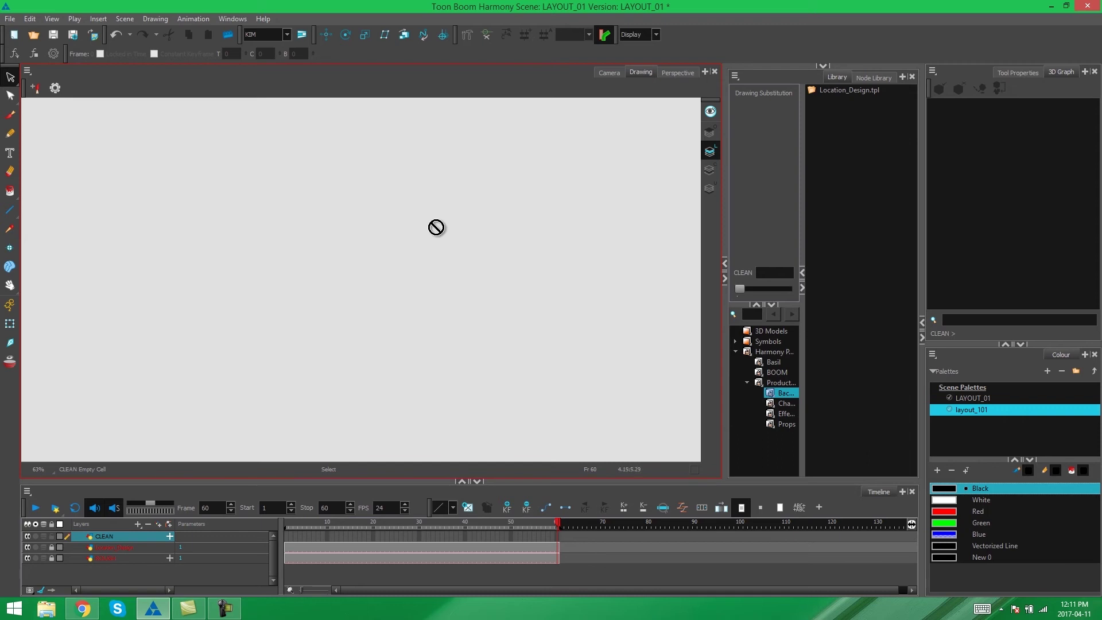
left_click(231, 17)
mouse_move(249, 59)
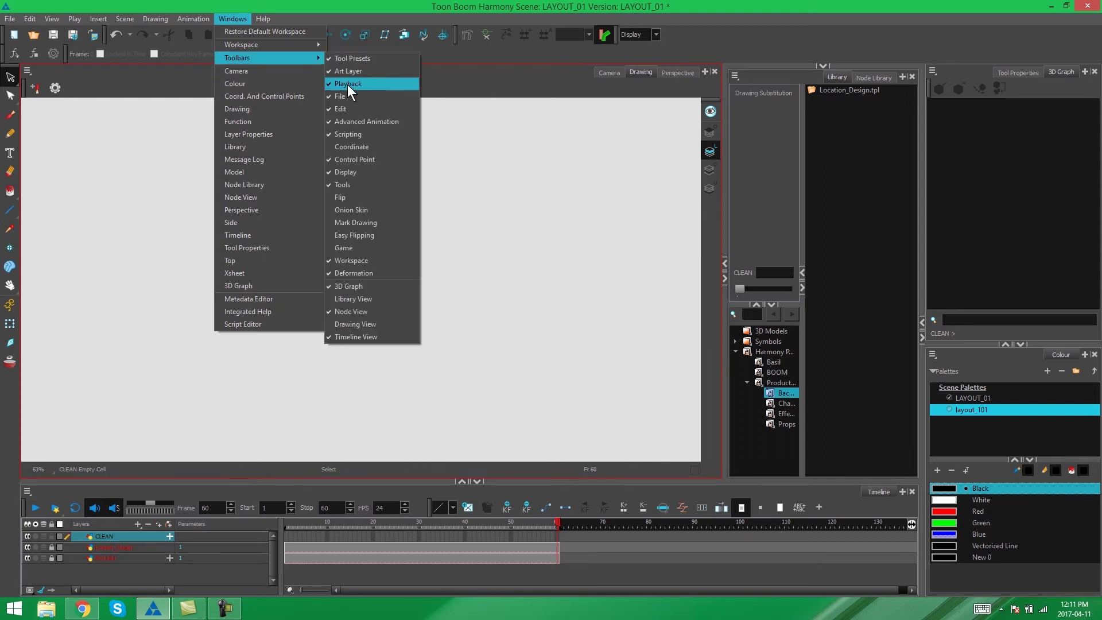
left_click(355, 323)
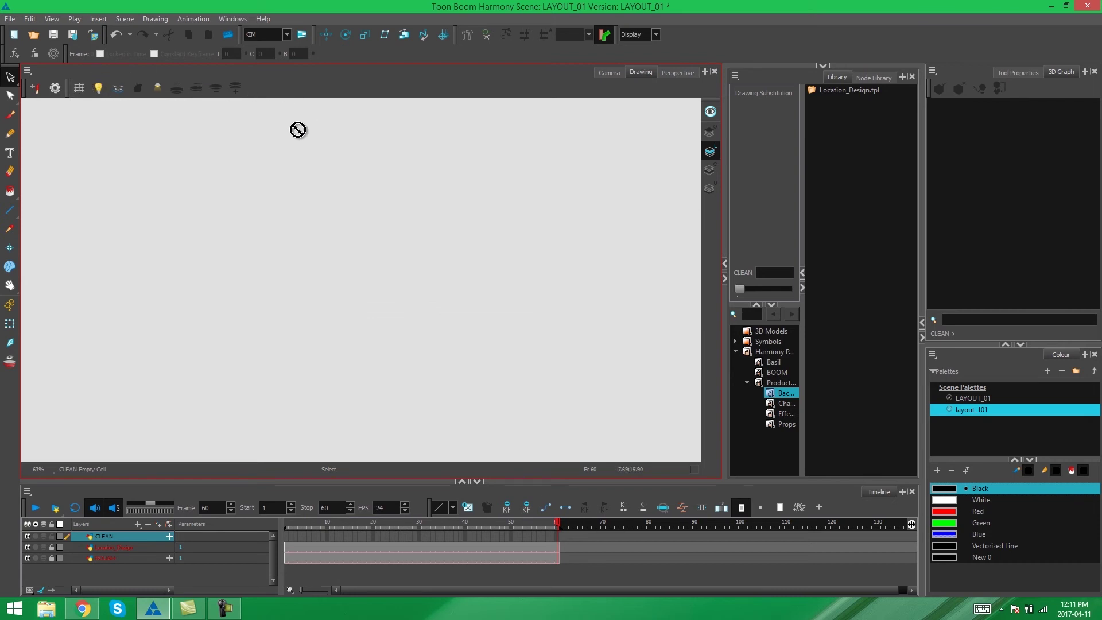
left_click(99, 87)
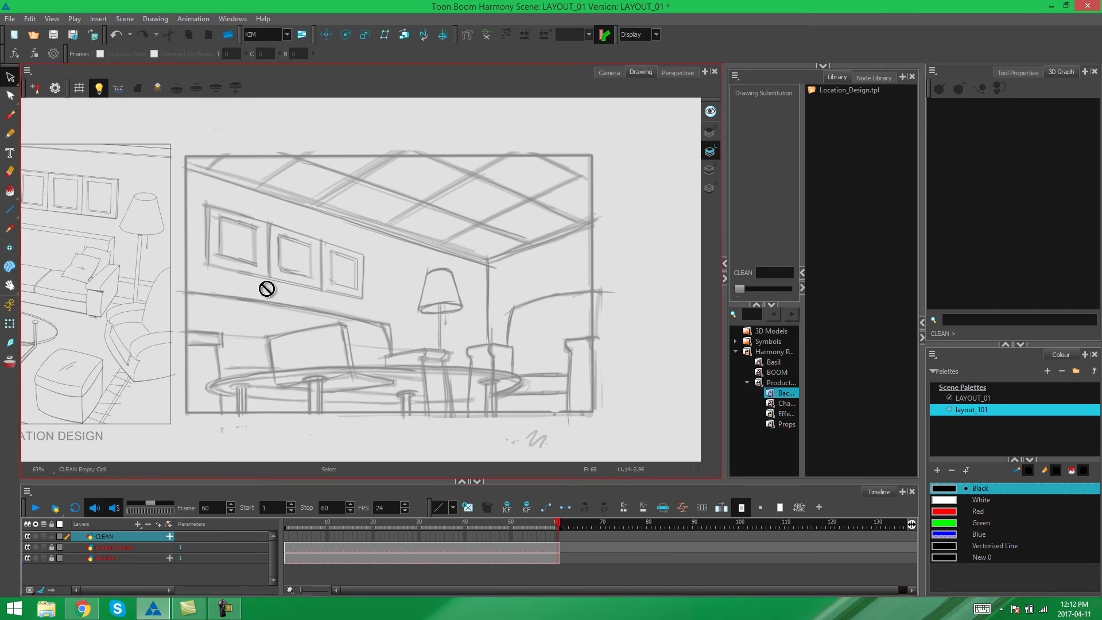
Activate the Pencil tool and create an empty drawing at frame 1 of the CLEAN layer.
key("2")
mouse_move(300, 286)
left_mouse_down()
mouse_move(287, 266)
mouse_move(401, 240)
left_mouse_up()
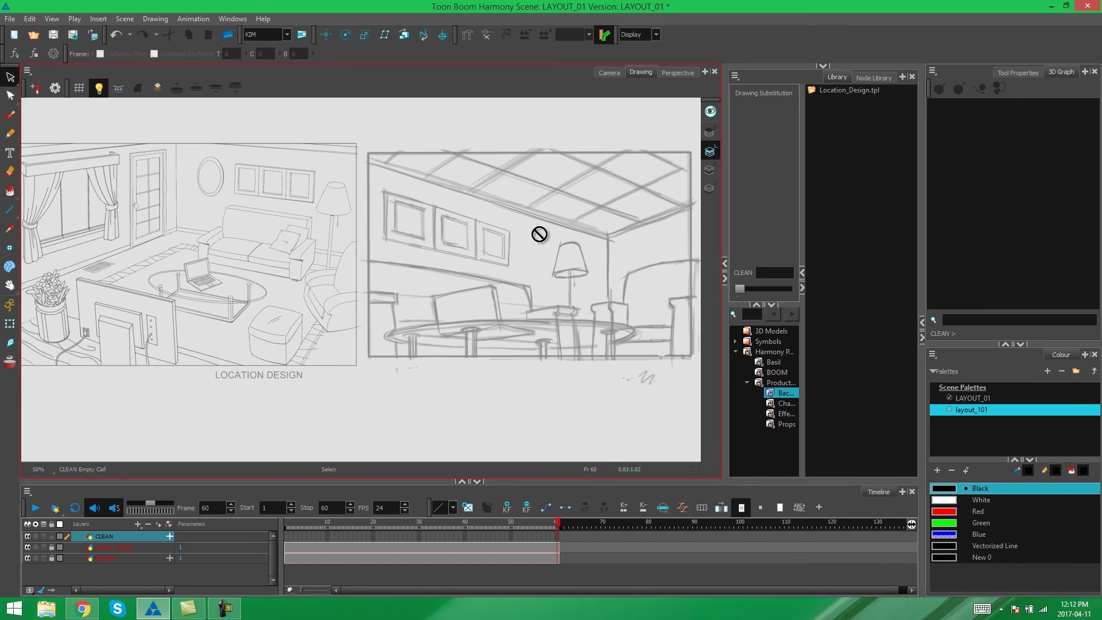
left_click_drag(547, 216, 374, 226)
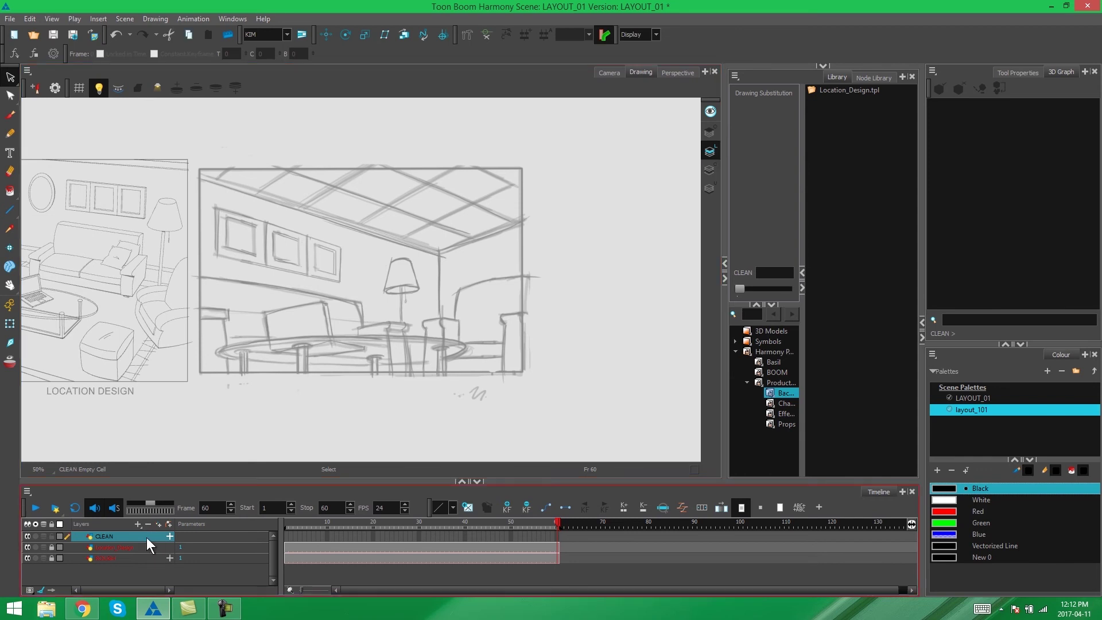
scroll(354, 268, "up", 2)
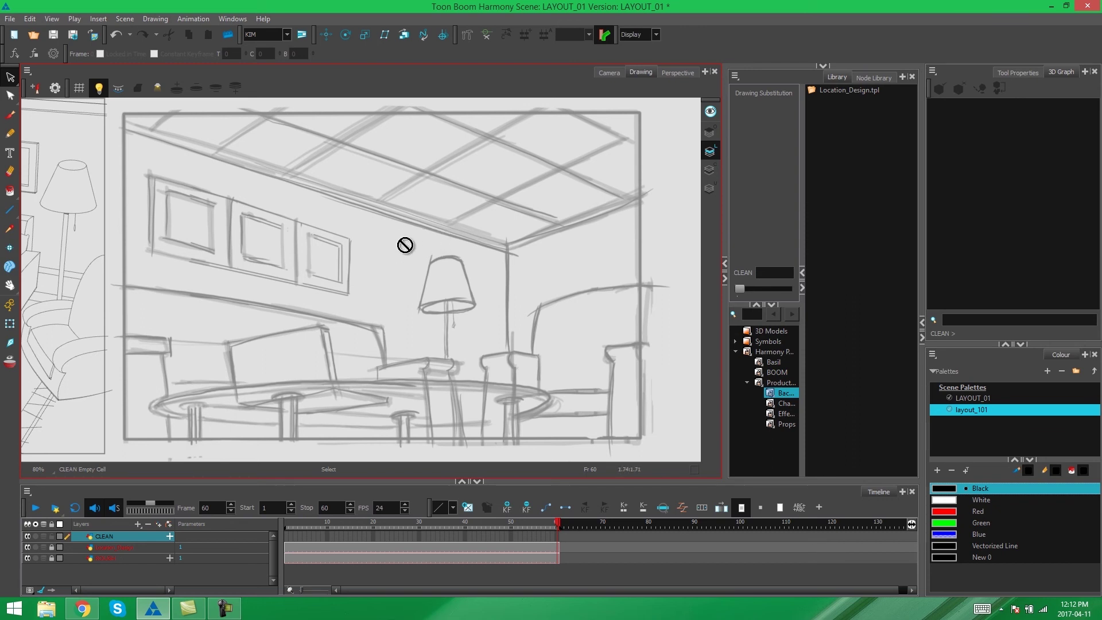
left_click(11, 136)
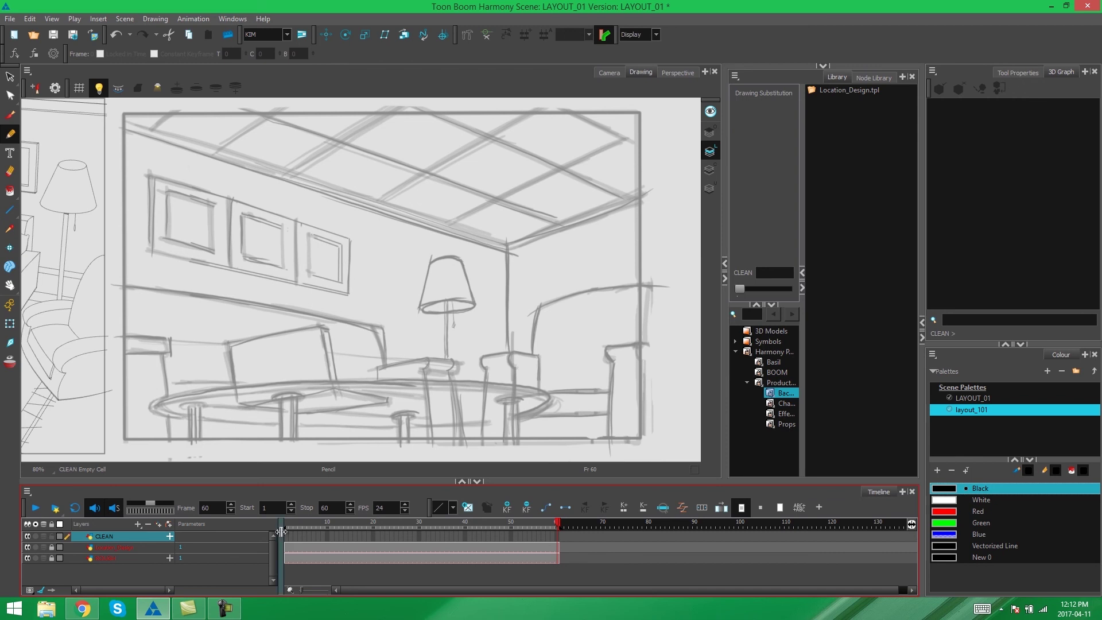
left_click(287, 533)
left_click(466, 508)
left_click(466, 505)
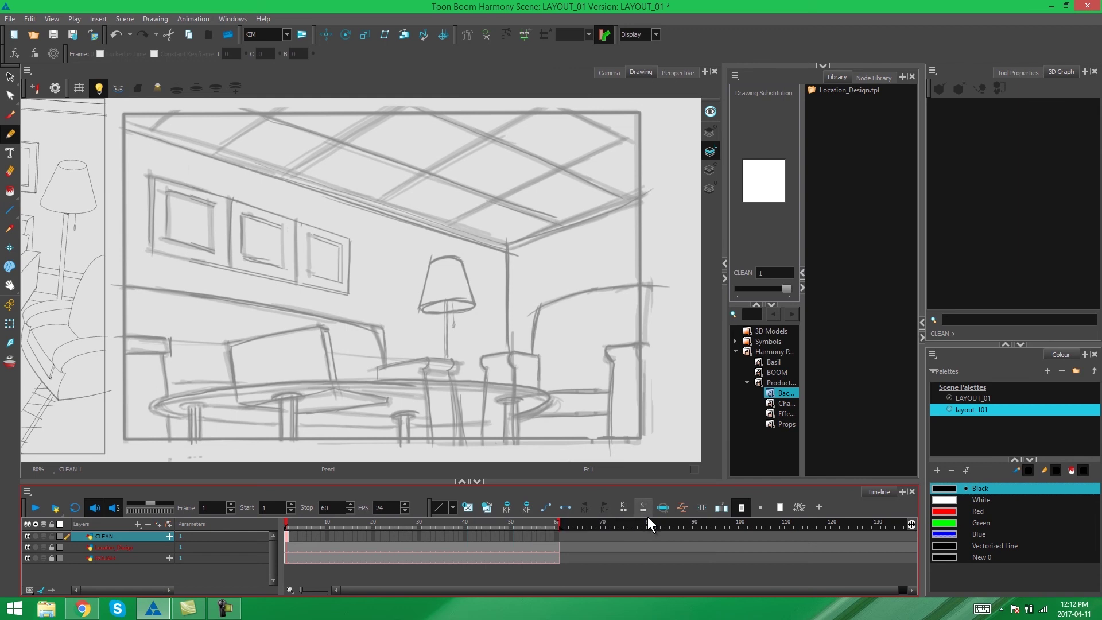
left_click(229, 18)
mouse_move(242, 58)
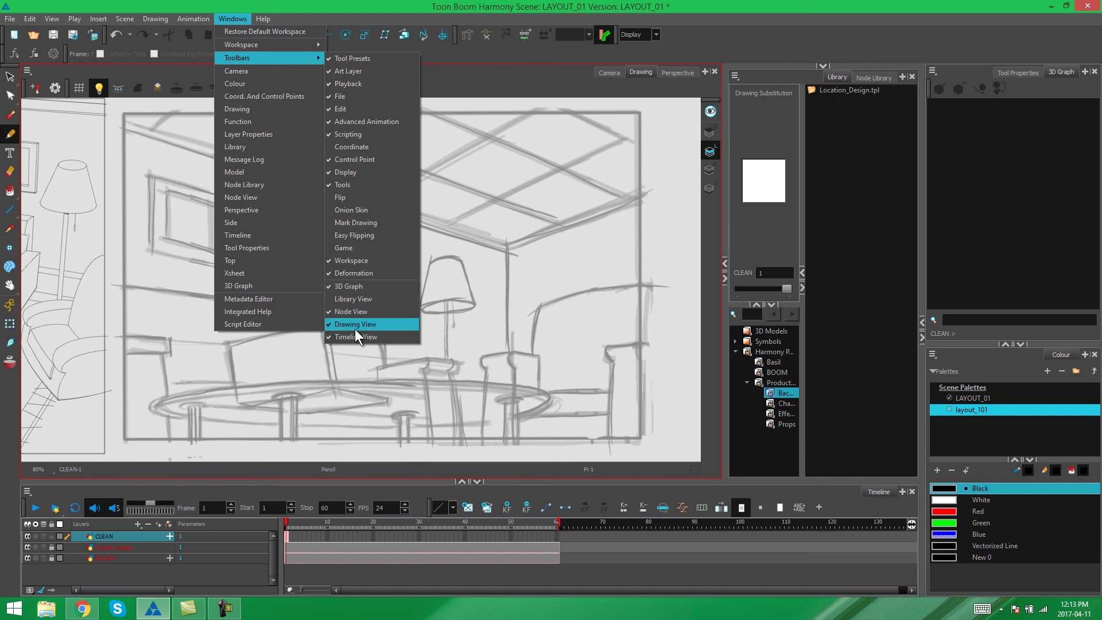
left_click(664, 9)
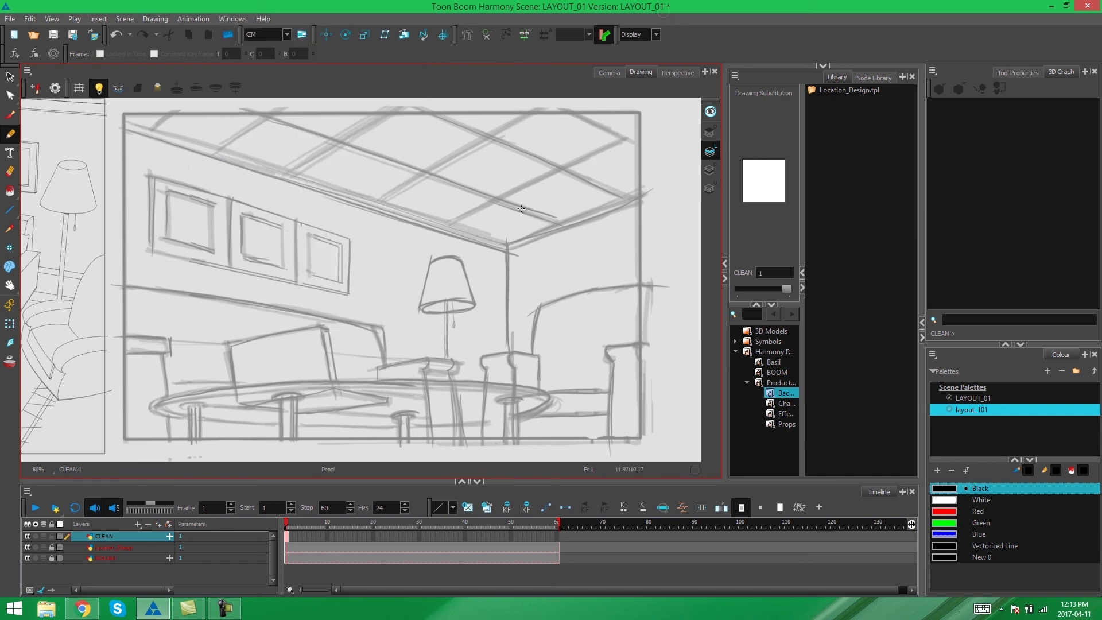
Extend the CLEAN drawing's exposure to frame 60 and return to frame 1.
left_click(555, 535)
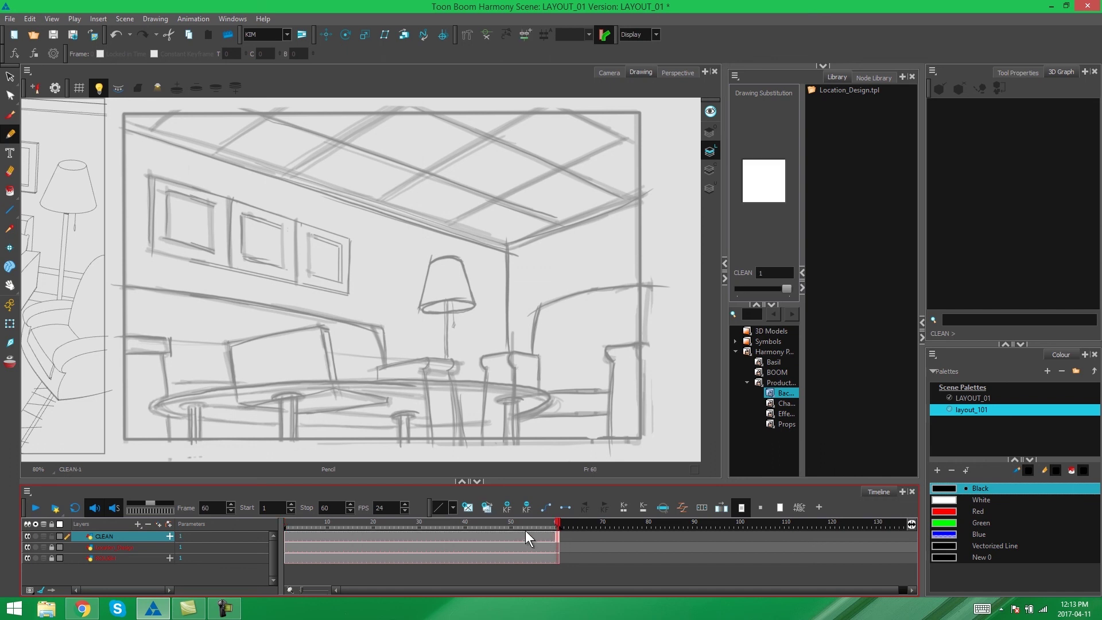
left_click(285, 522)
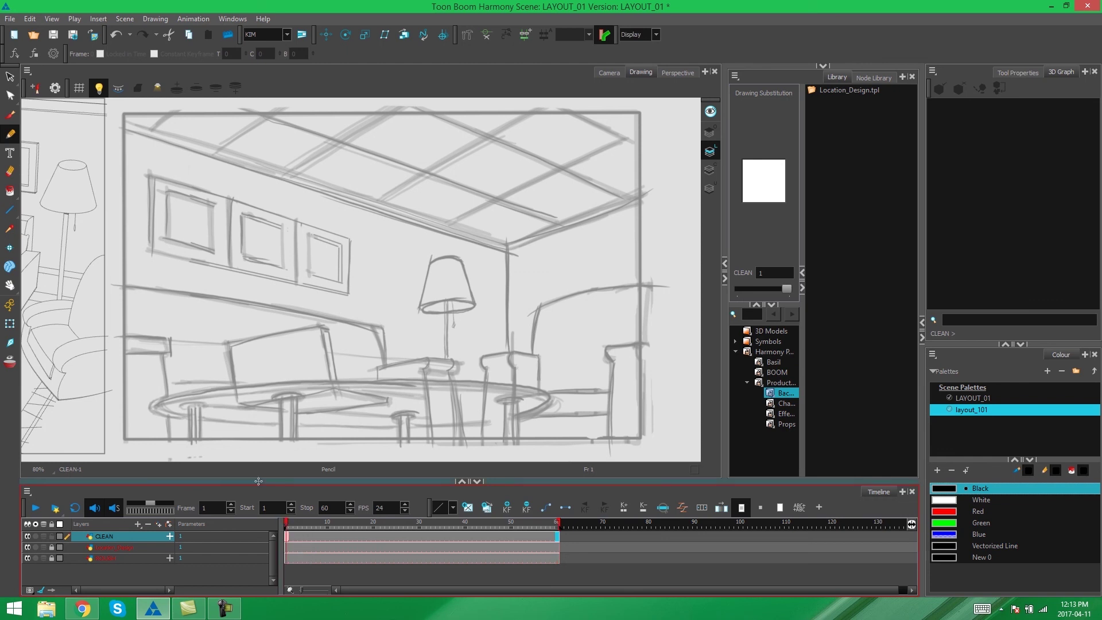